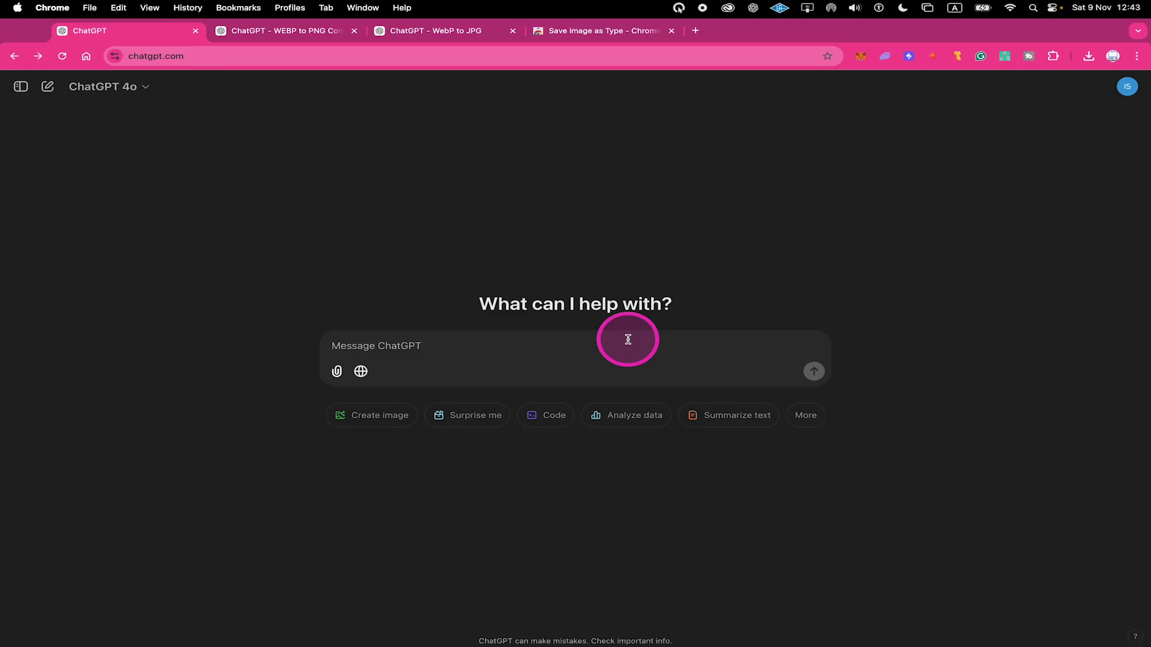
type("an illustration of a red apple with a funny face")
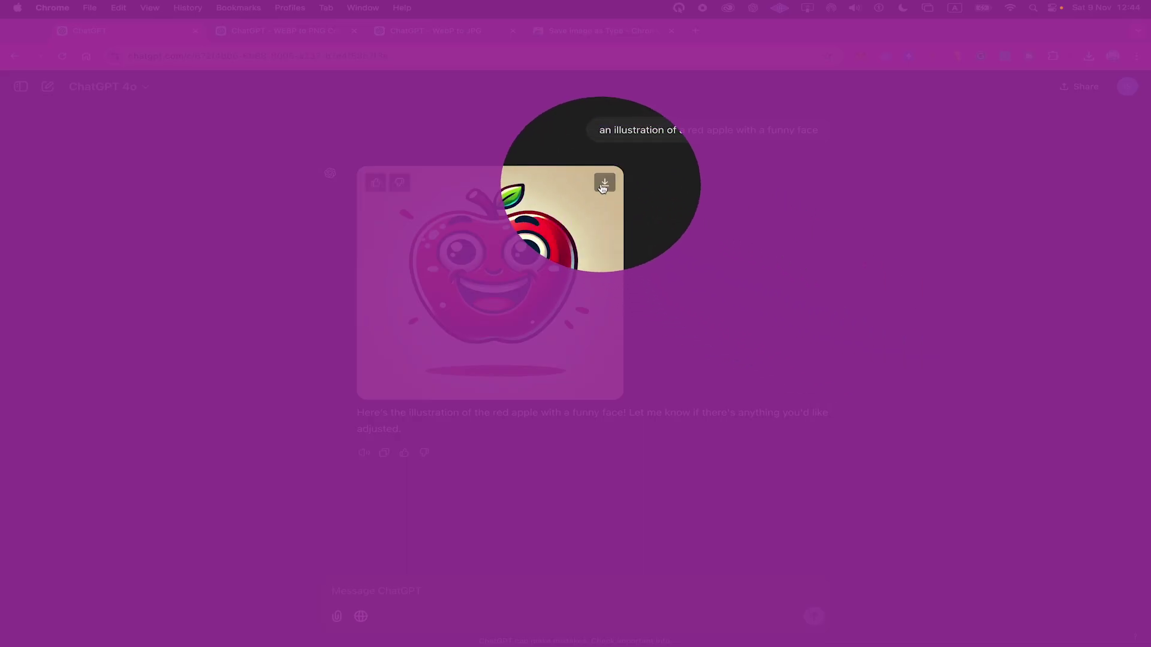
- Download the generated red apple cartoon illustration as a WebP file
left_click(604, 184)
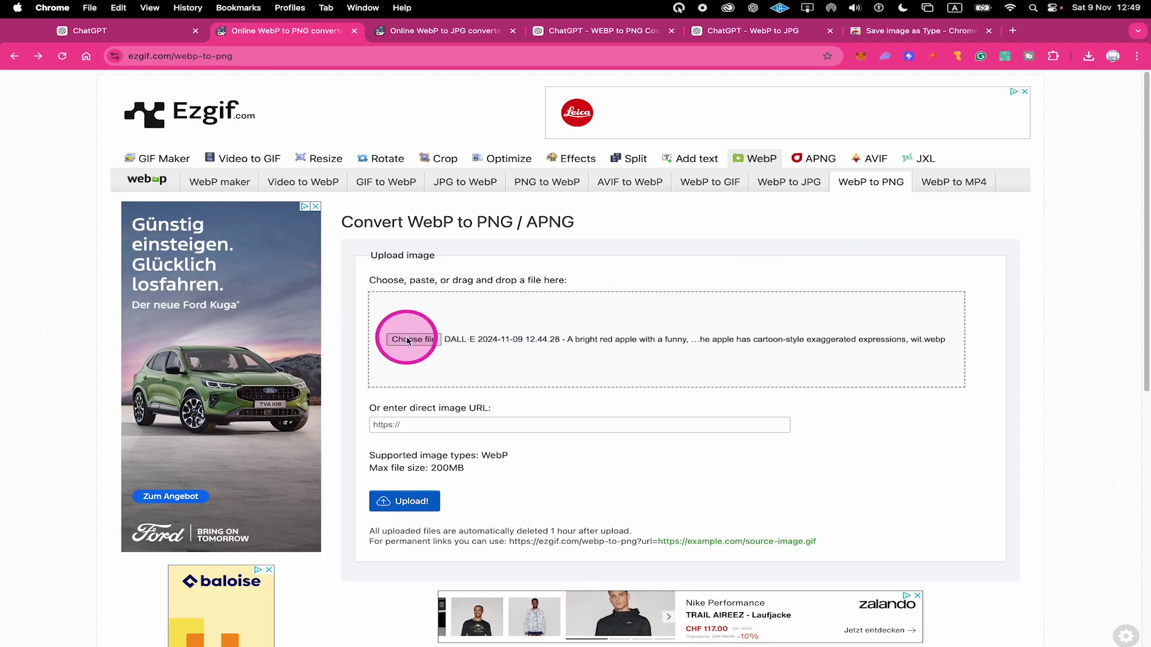
- Upload the apple WebP to Ezgif, convert it to a 1024px PNG, and save it
left_click(412, 351)
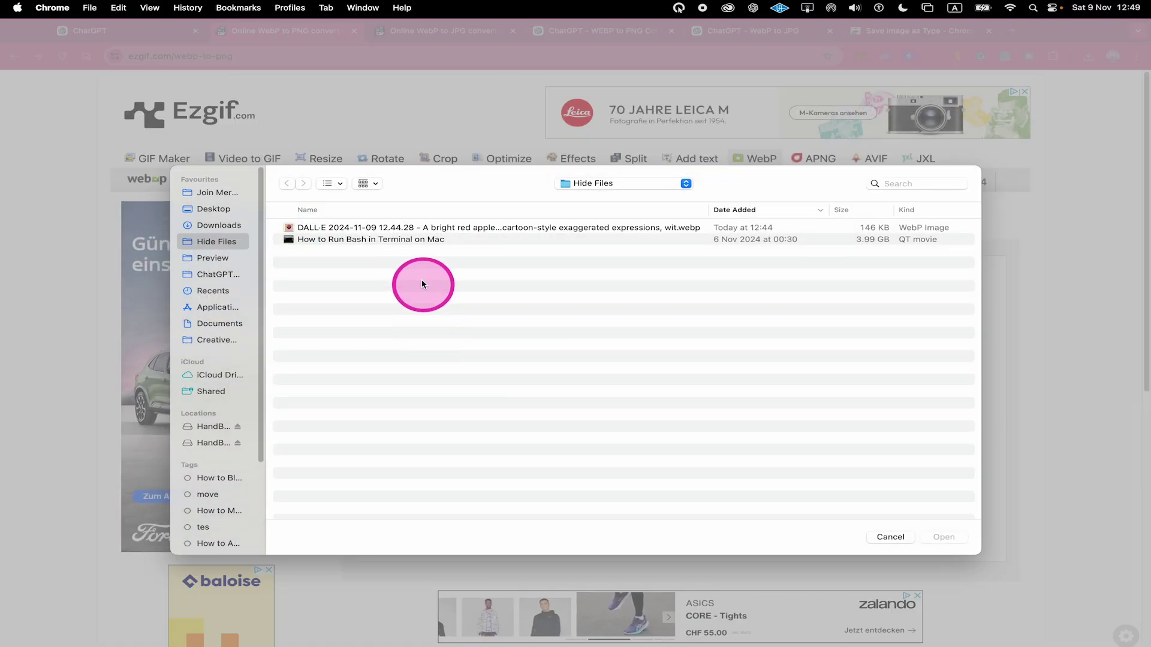
left_click(404, 227)
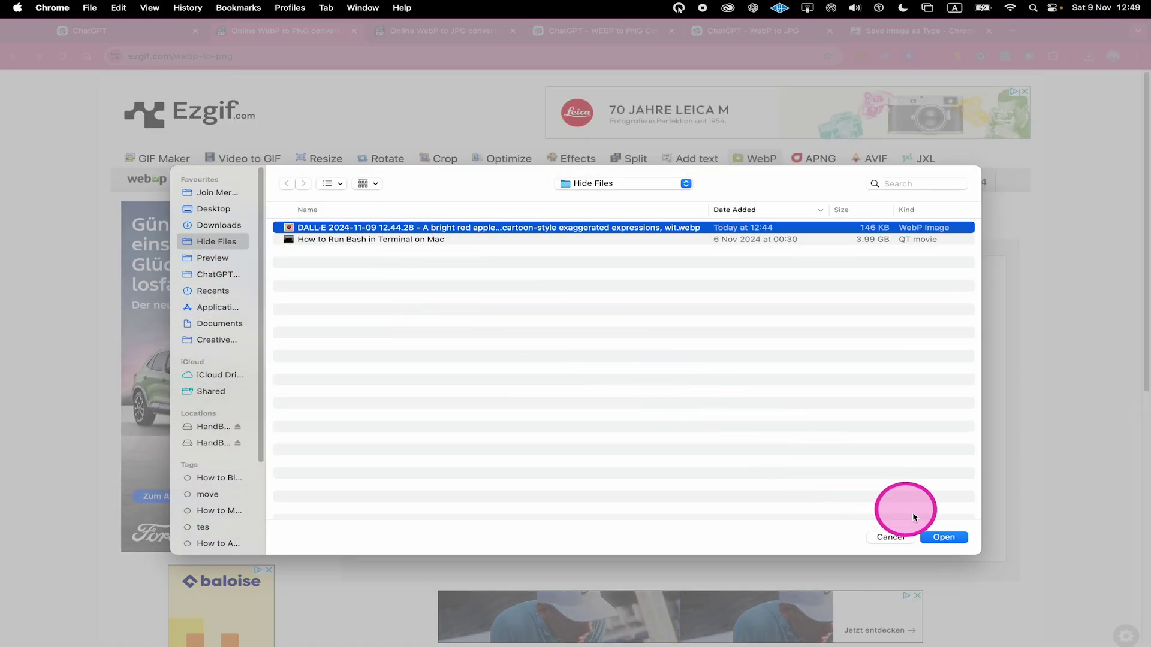
left_click(943, 537)
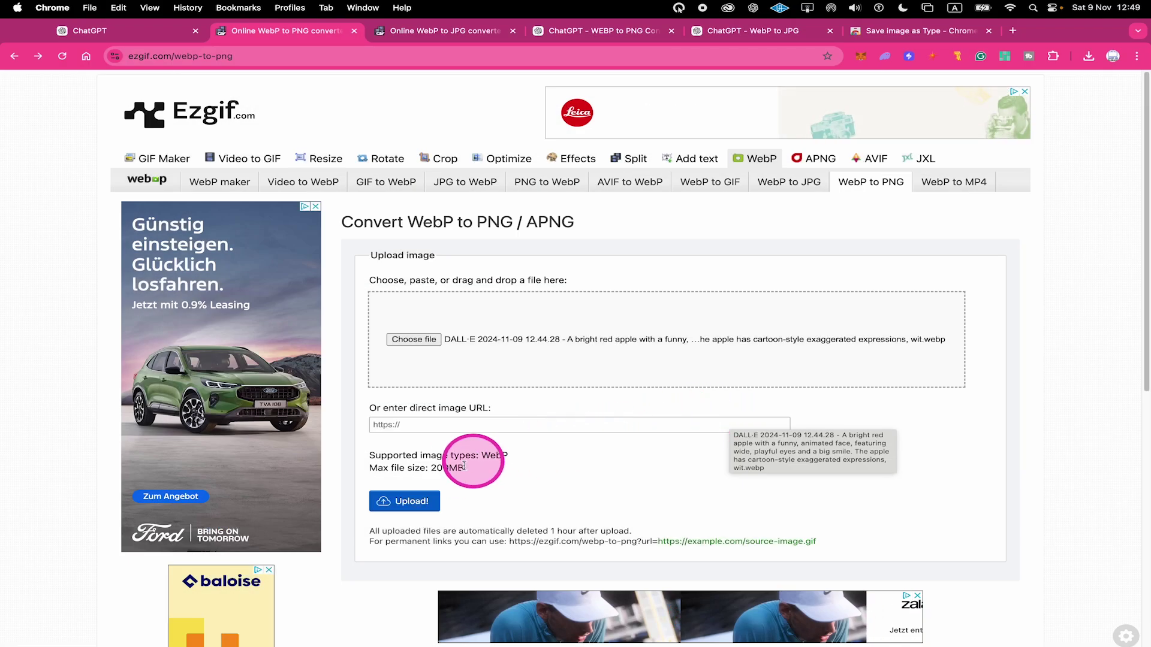
left_click(400, 501)
scroll(539, 236, "down", 2)
scroll(540, 241, "down", 3)
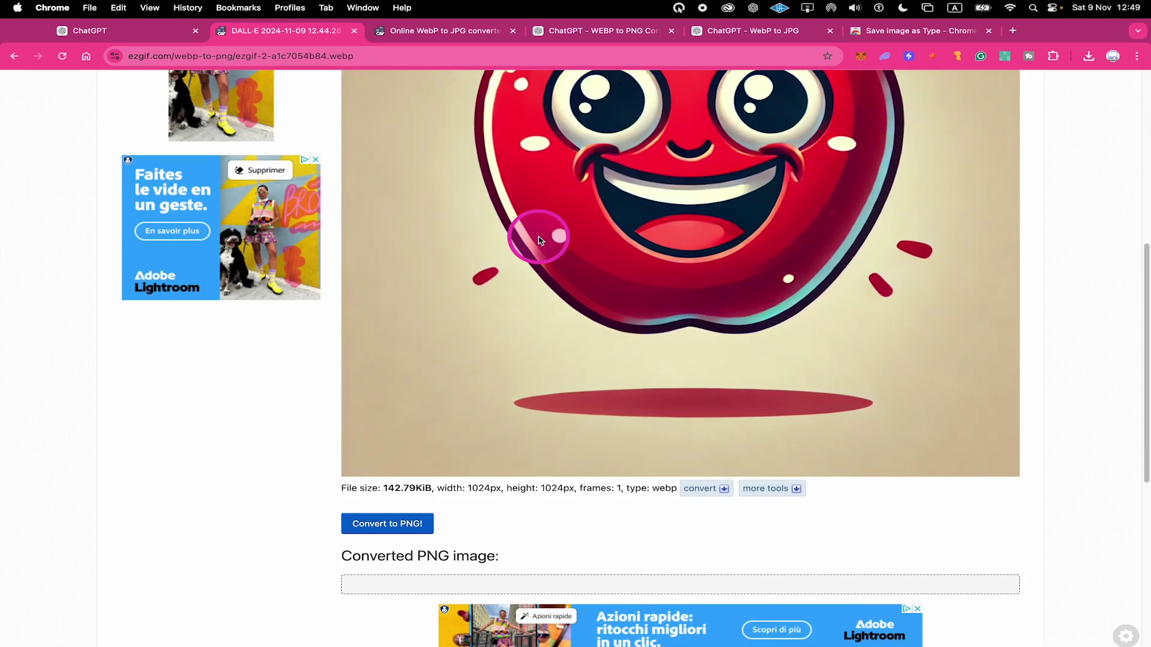
left_click(402, 523)
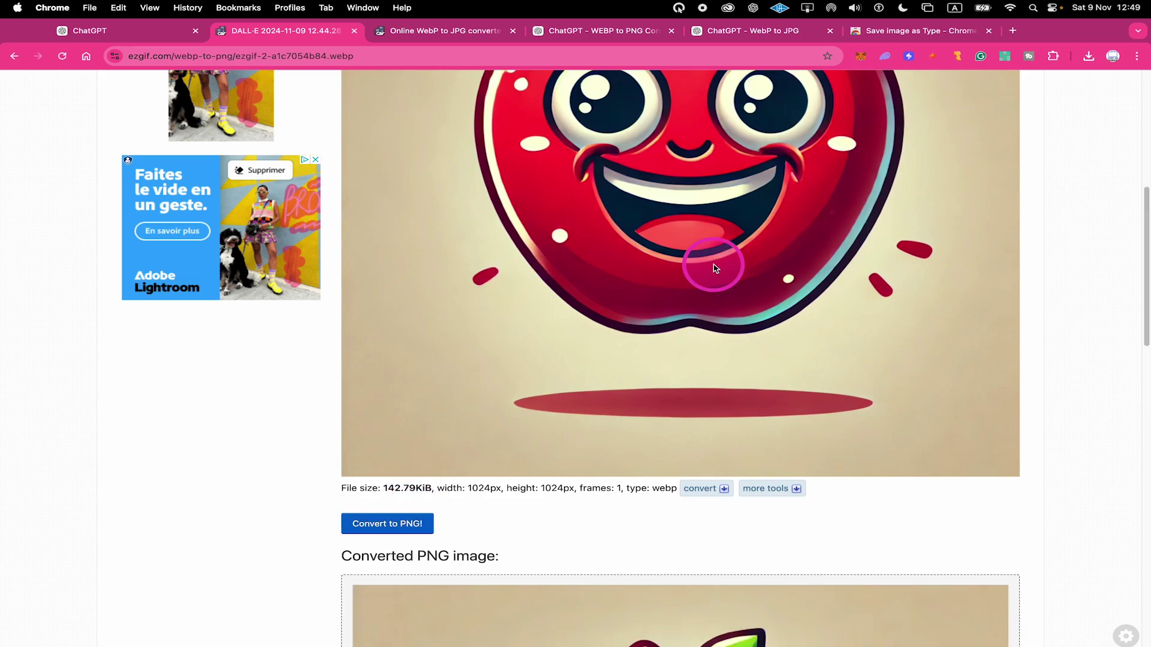
scroll(715, 268, "down", 5)
scroll(715, 260, "down", 2)
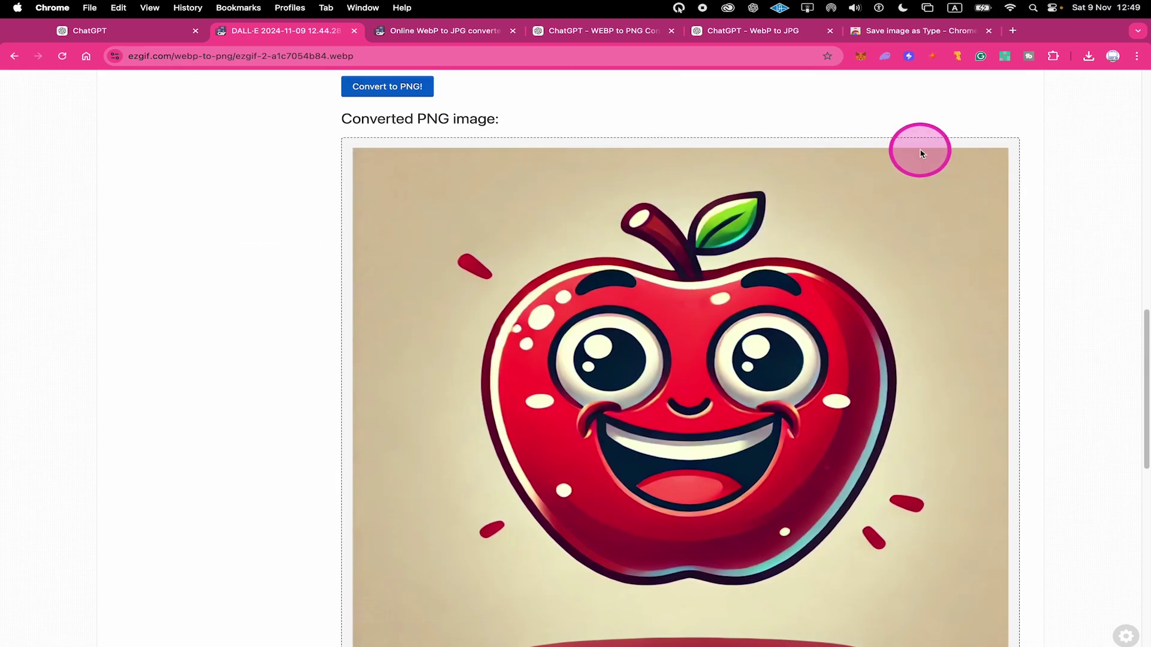
scroll(848, 252, "down", 5)
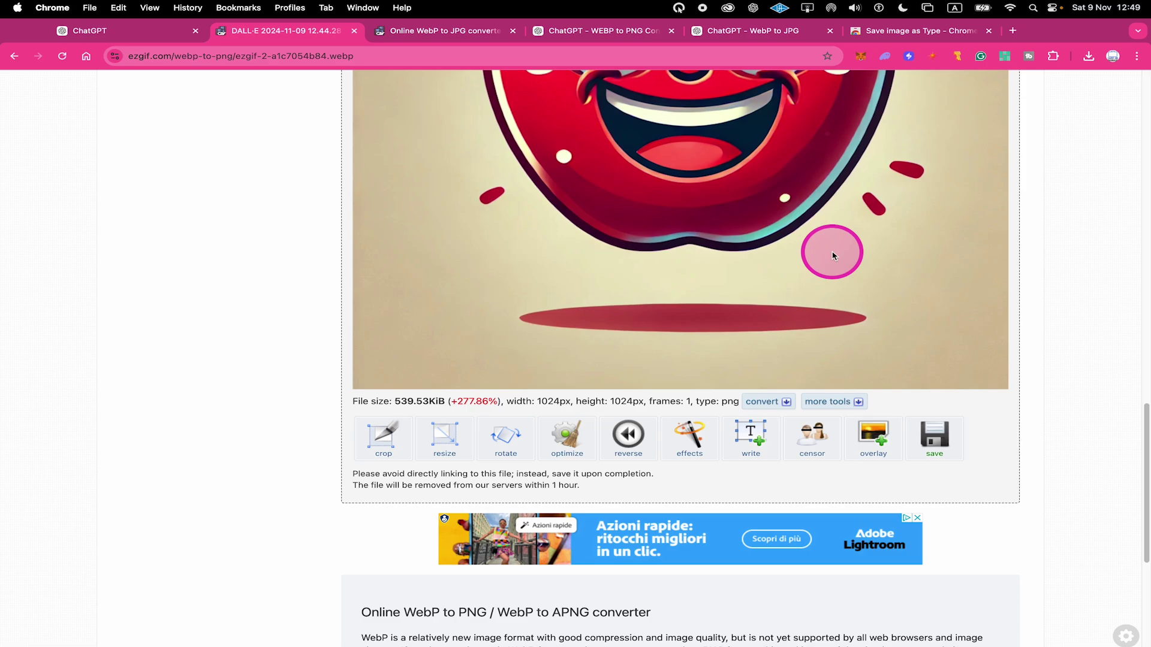
left_click(936, 438)
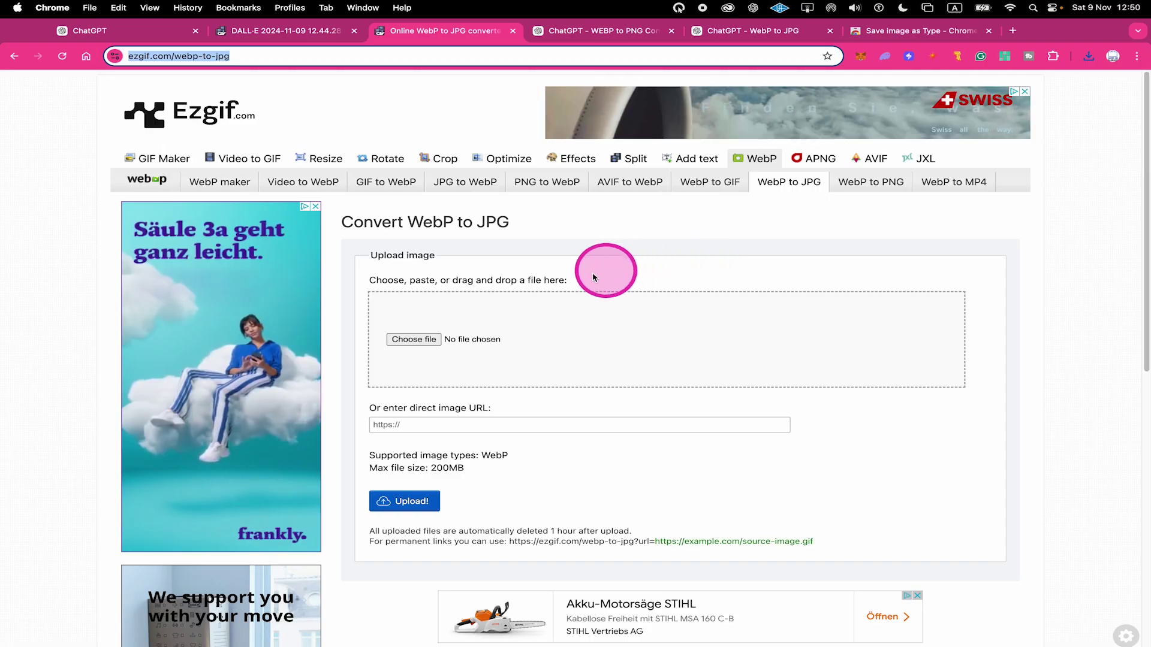
- Upload the apple WebP to Ezgif's WebP-to-JPG converter, convert it, and save the JPG
left_click(414, 341)
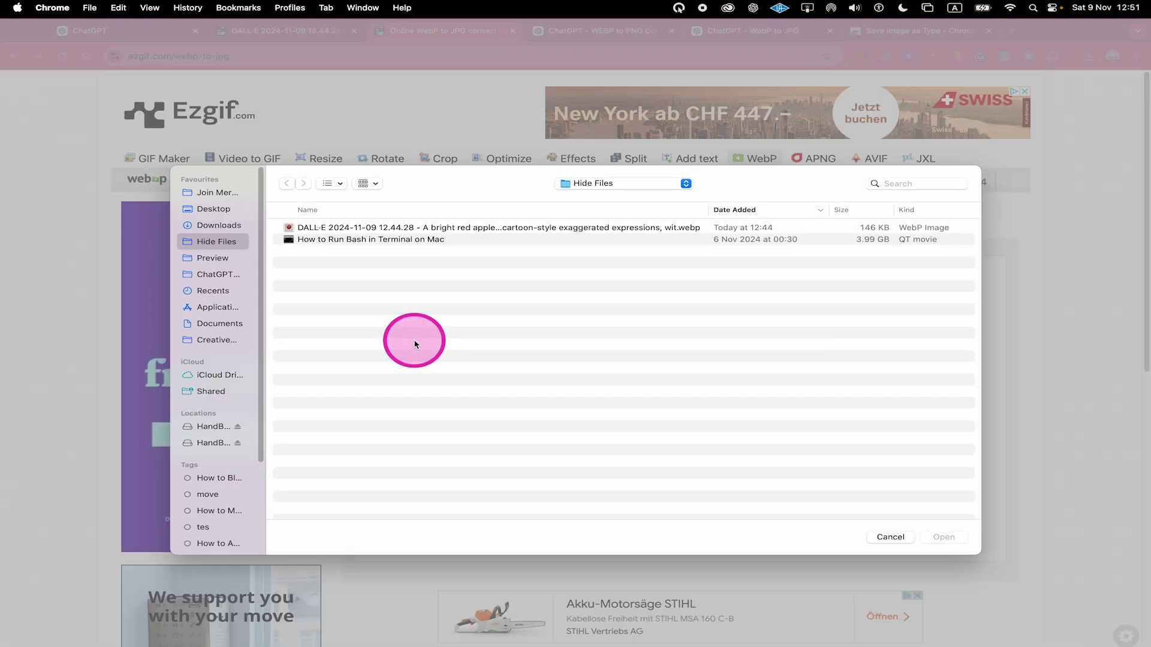
left_click(396, 227)
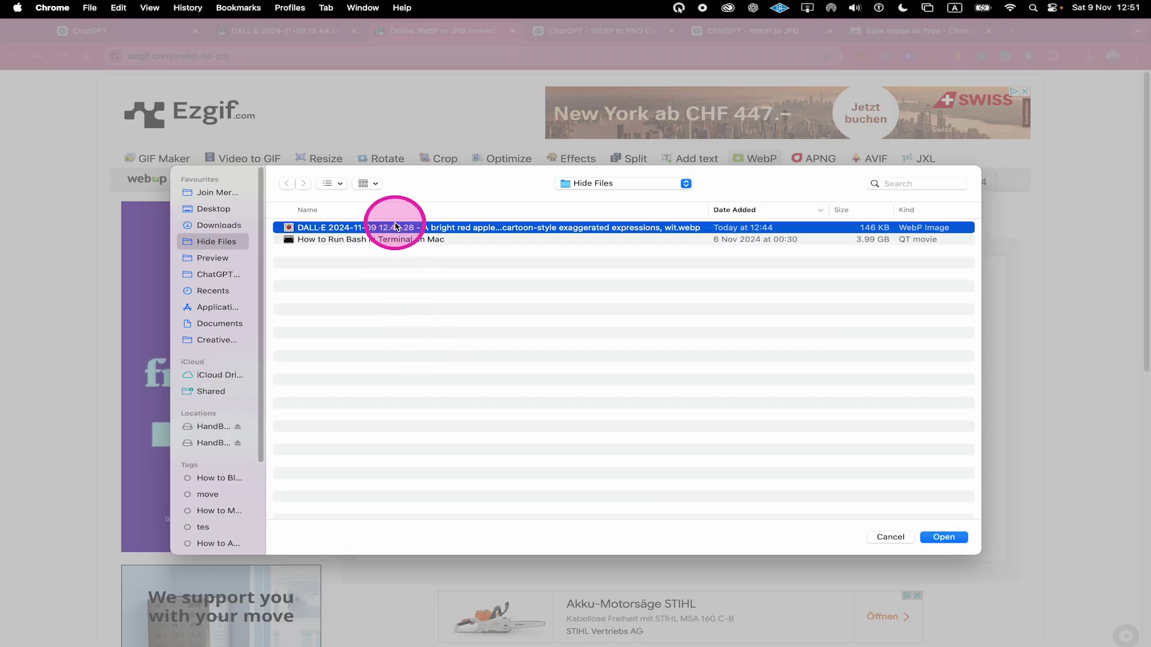
left_click(943, 537)
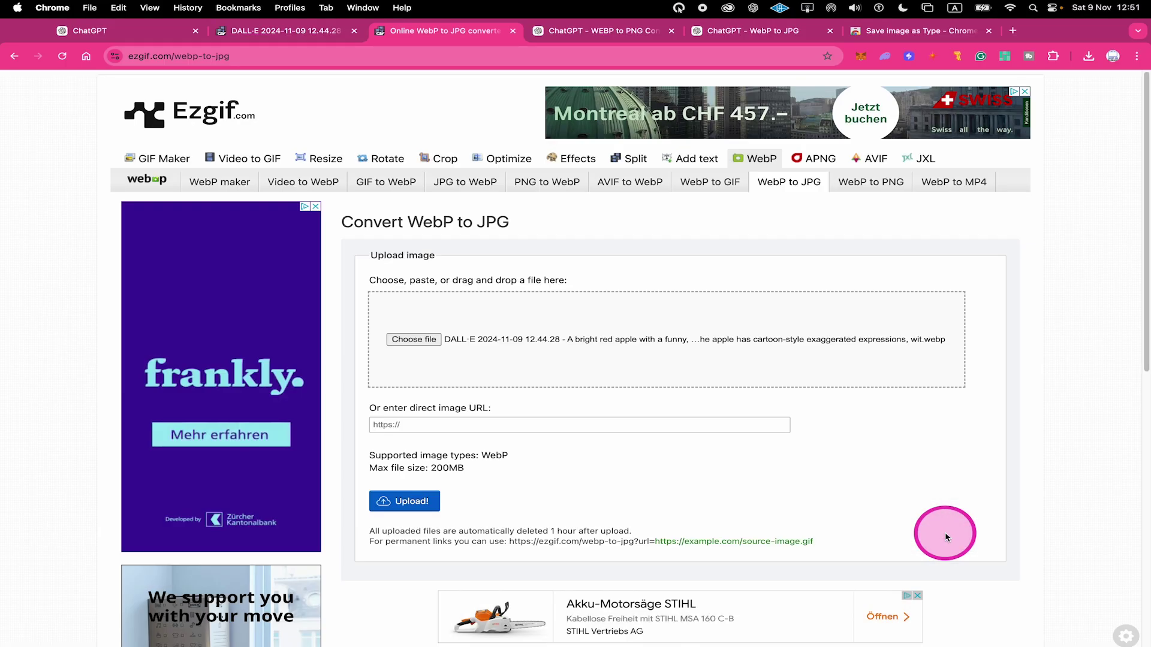
left_click(403, 501)
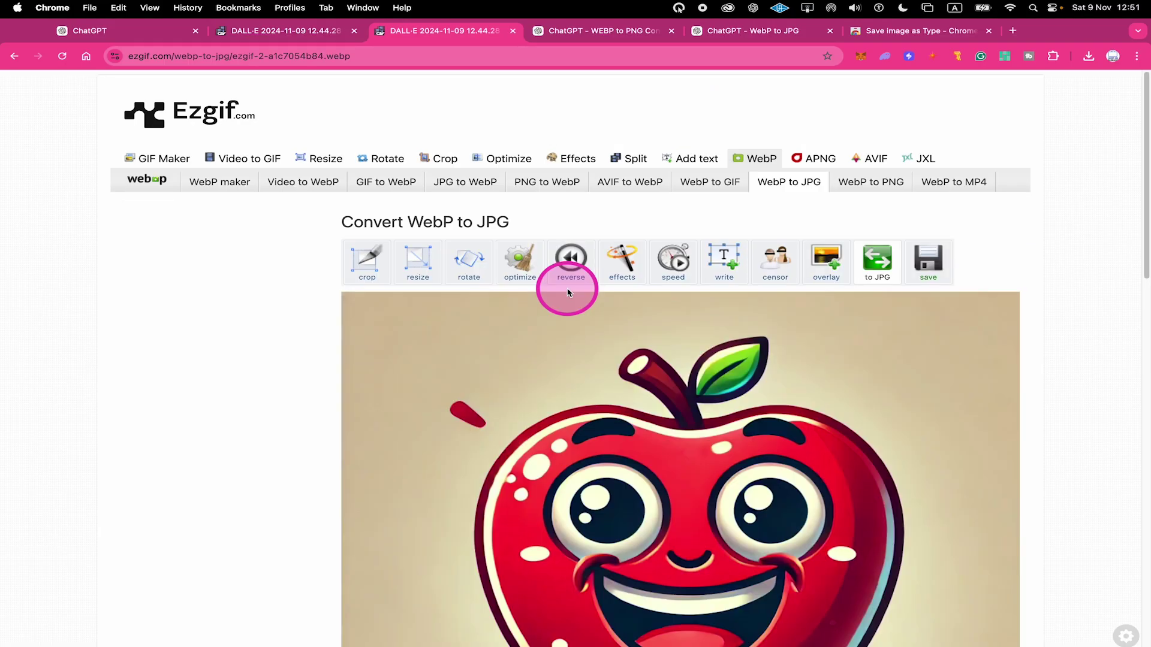
scroll(567, 292, "down", 3)
scroll(567, 292, "down", 3)
scroll(567, 292, "down", 2)
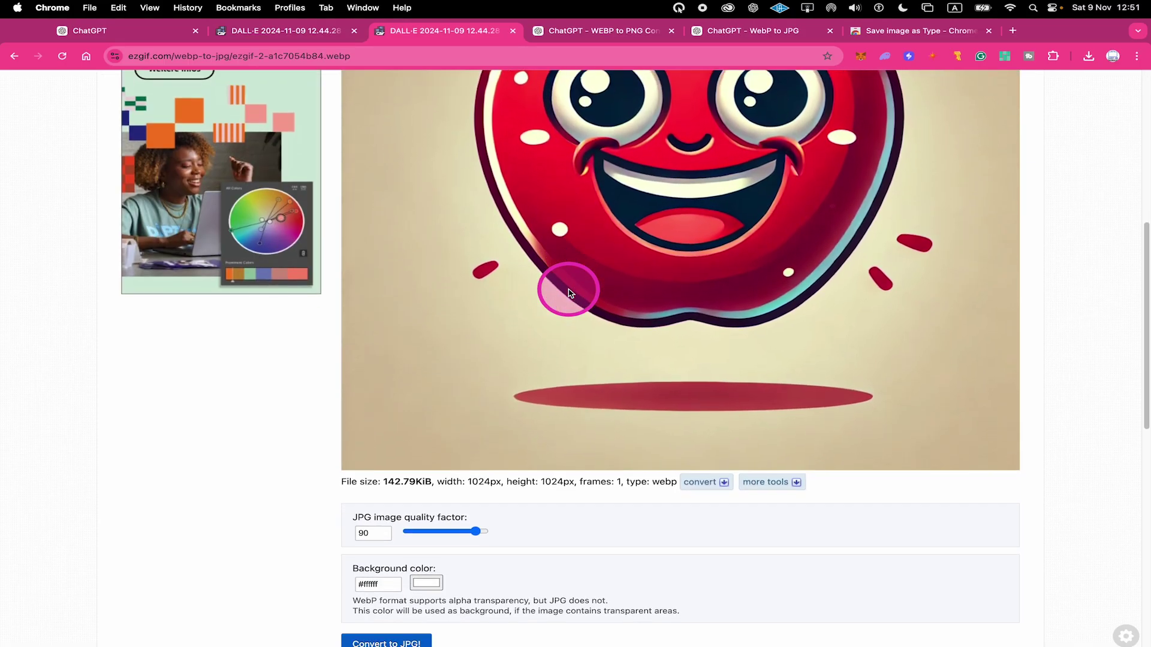
scroll(568, 292, "down", 1)
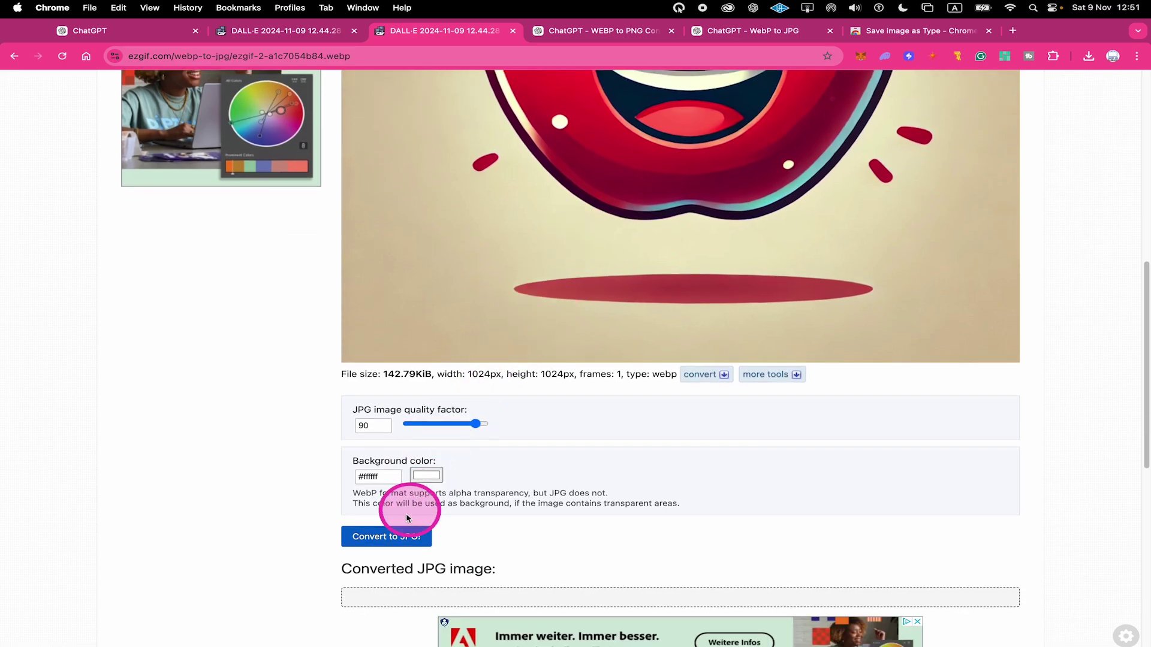
left_click(393, 532)
scroll(527, 377, "down", 3)
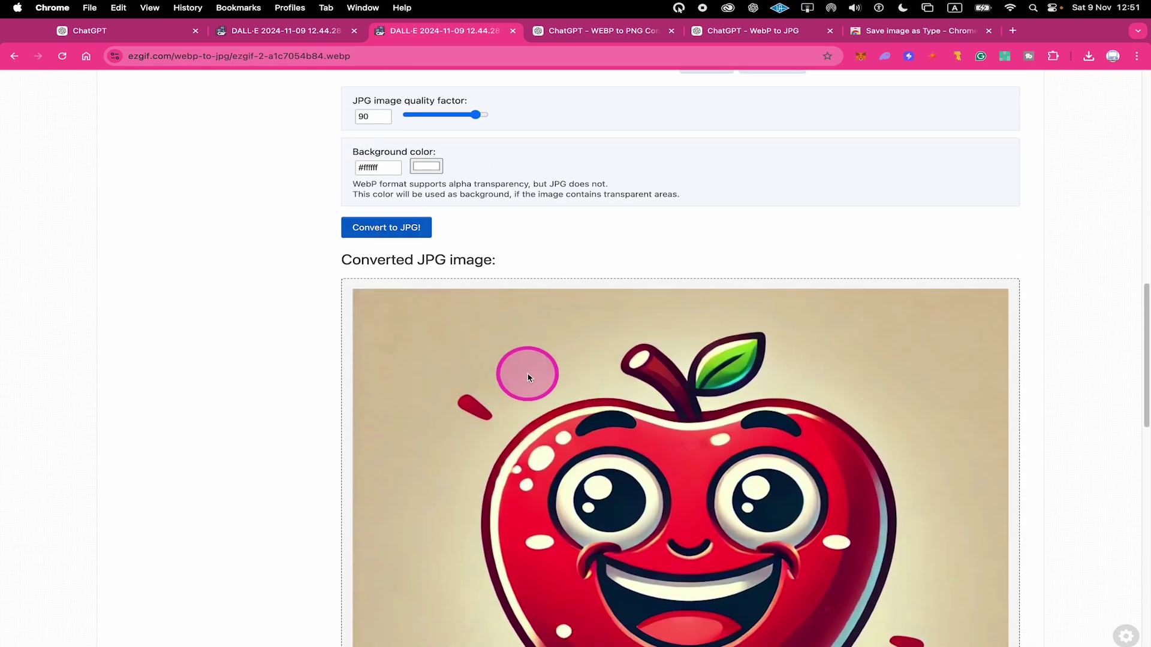
scroll(526, 377, "down", 1)
scroll(527, 378, "down", 2)
scroll(529, 377, "down", 1)
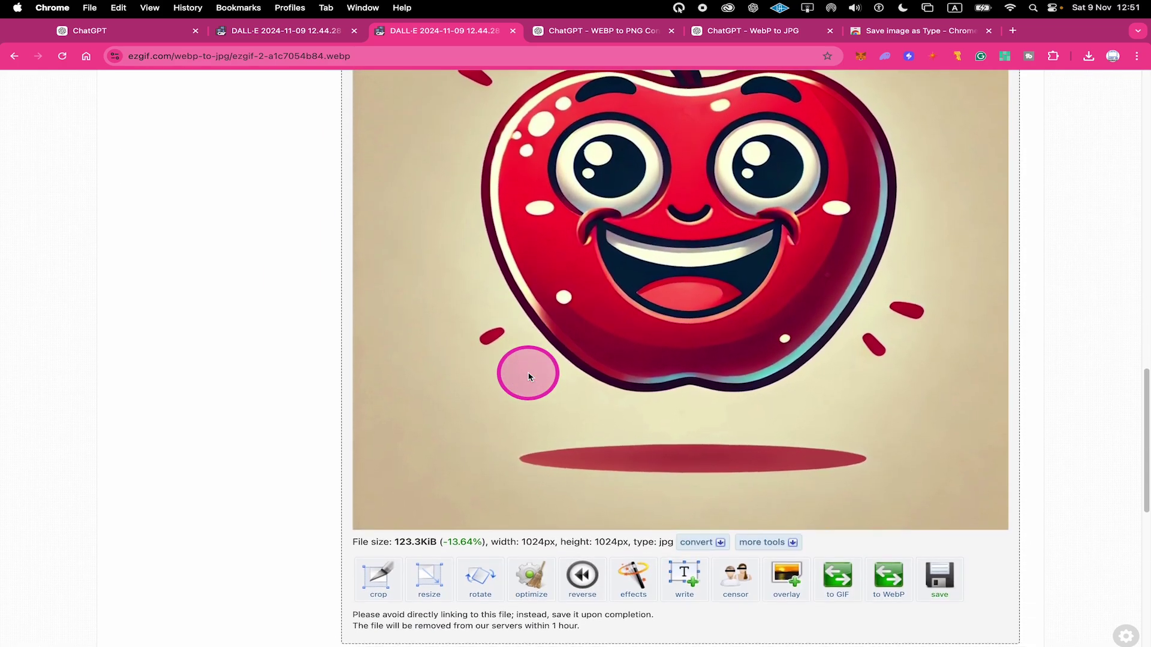
scroll(529, 377, "down", 1)
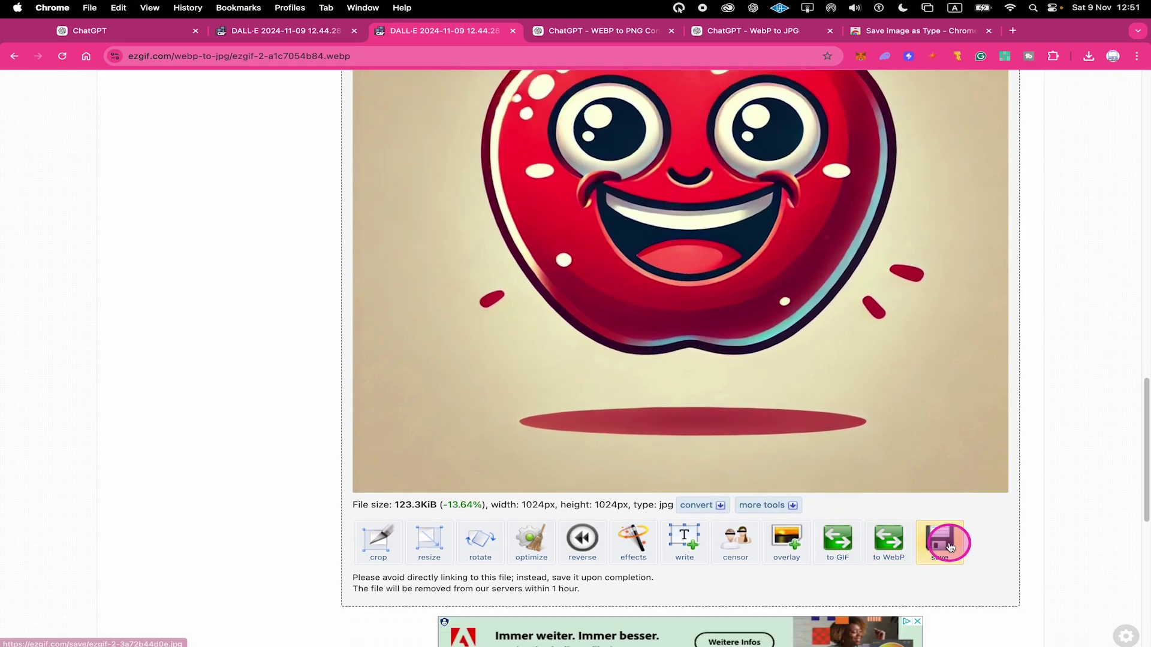
left_click(939, 540)
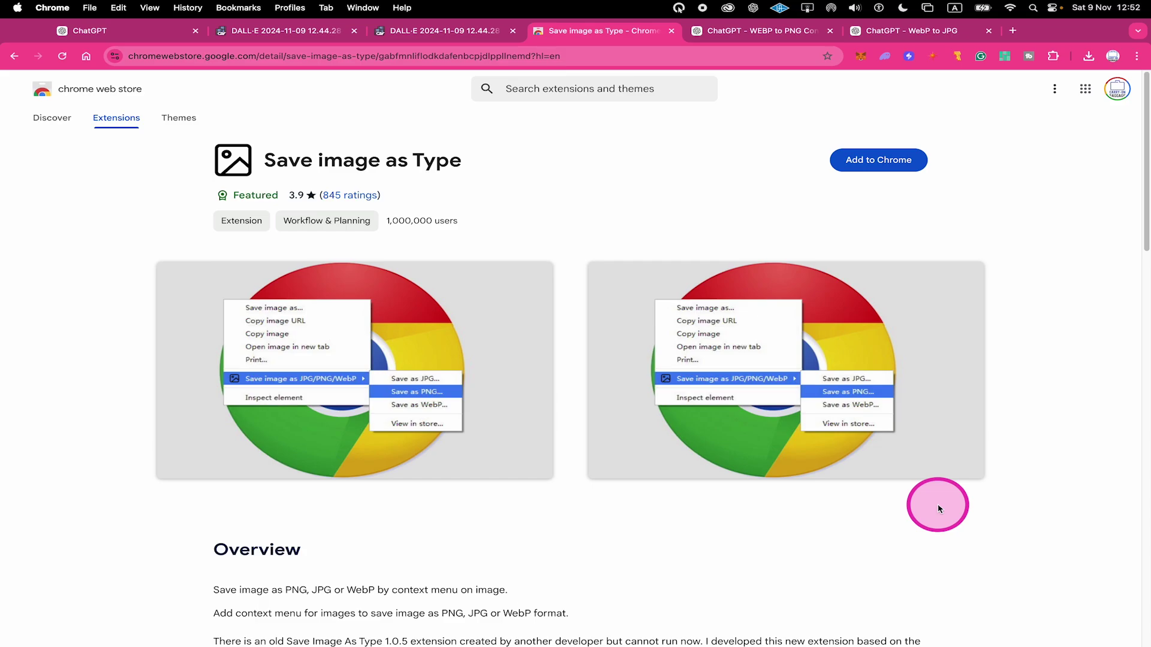
- Search the Web Store for 'Save image as Type', add it to Chrome, and return to ChatGPT
key("super+Left")
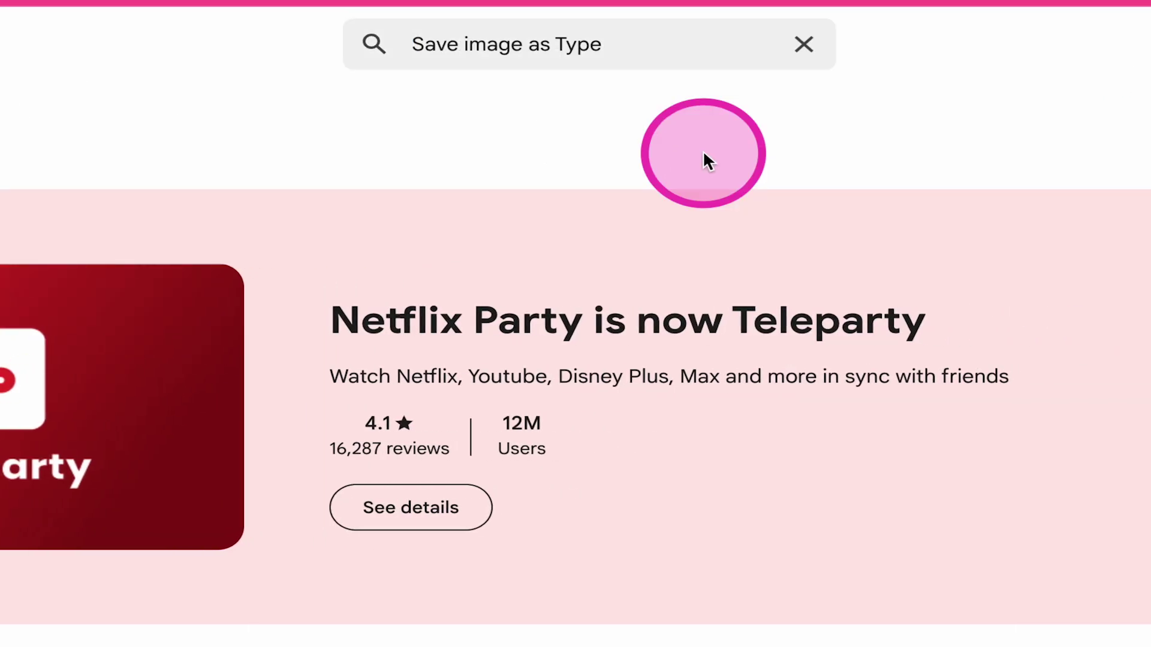
left_click(679, 52)
key("Return")
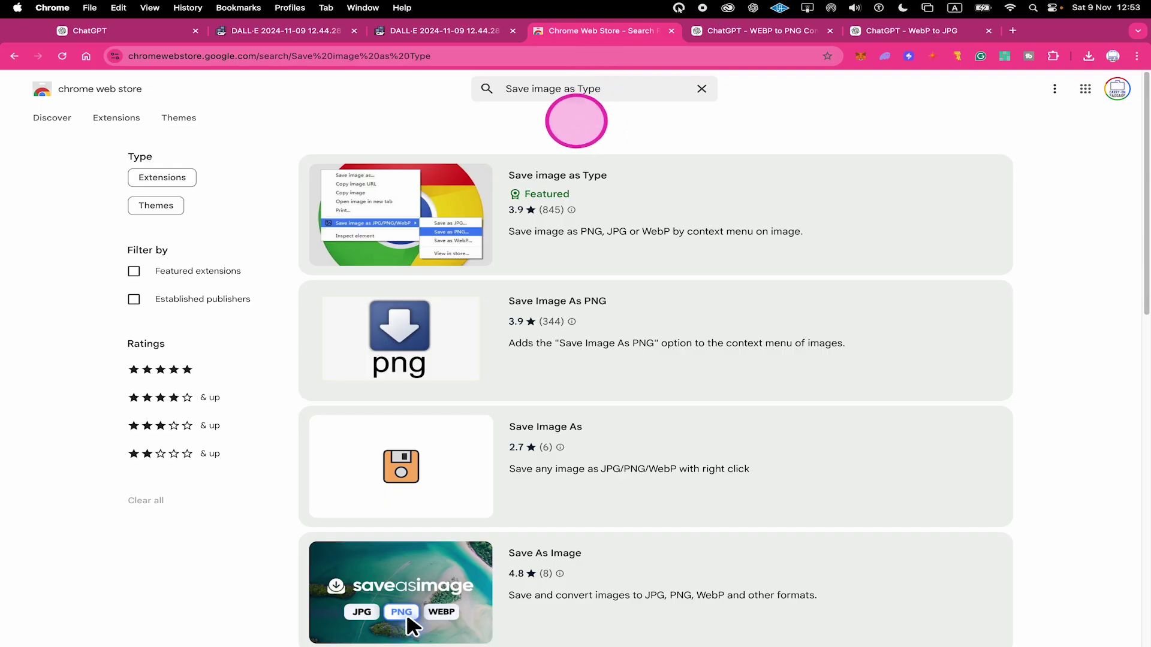
left_click(606, 208)
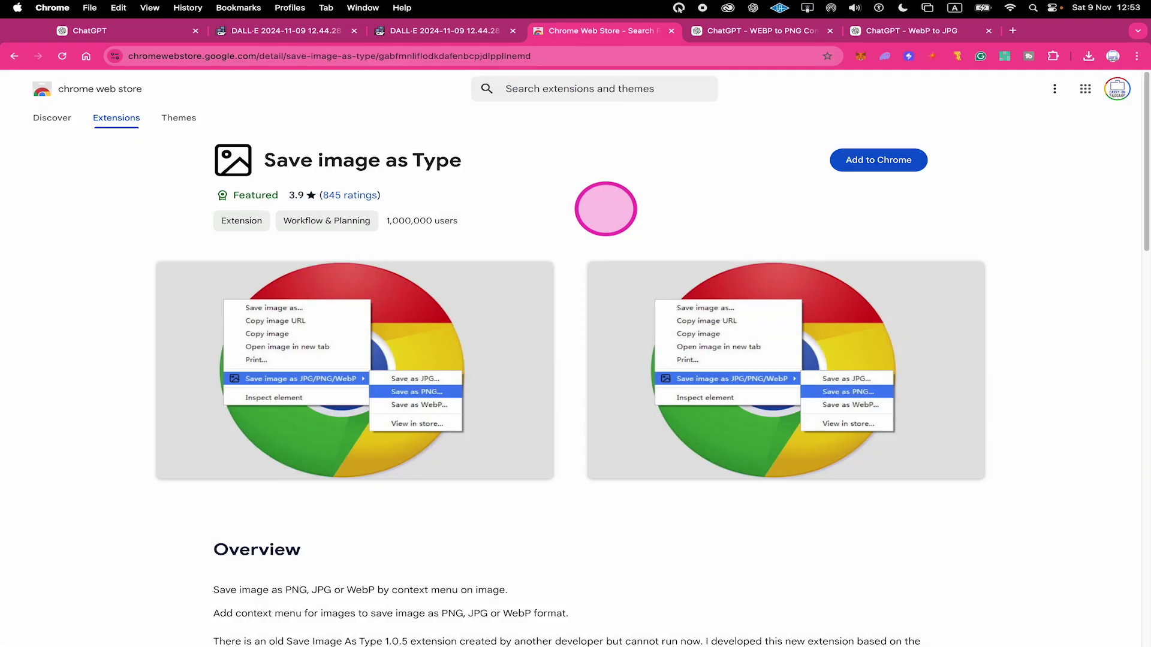
left_click(861, 159)
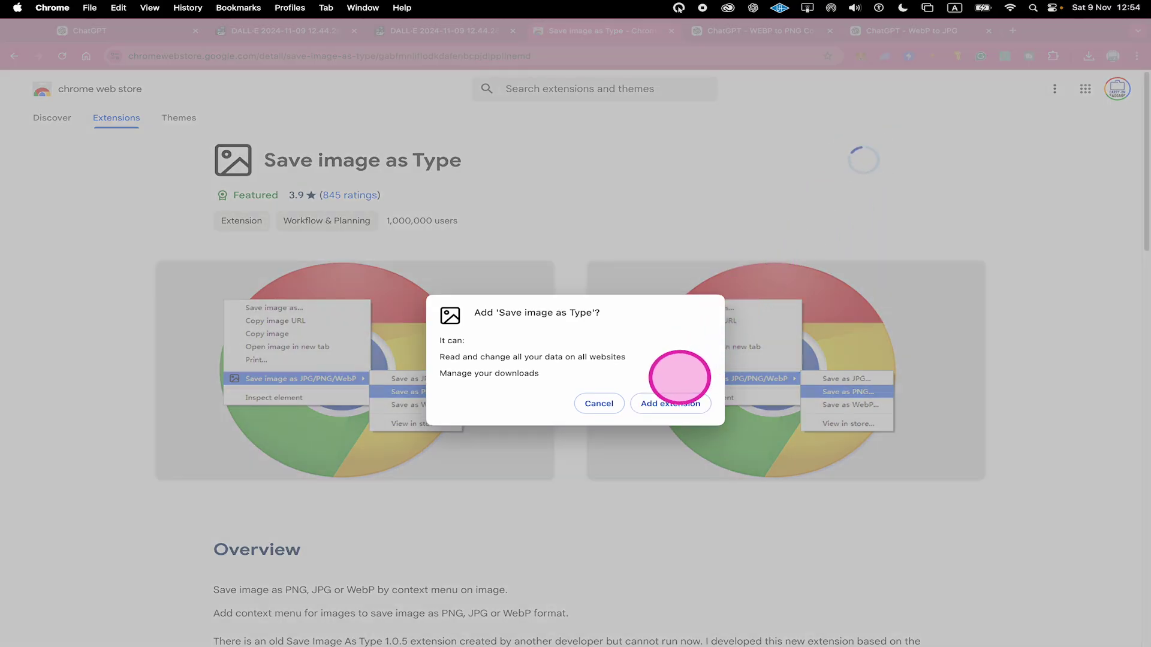
left_click(661, 404)
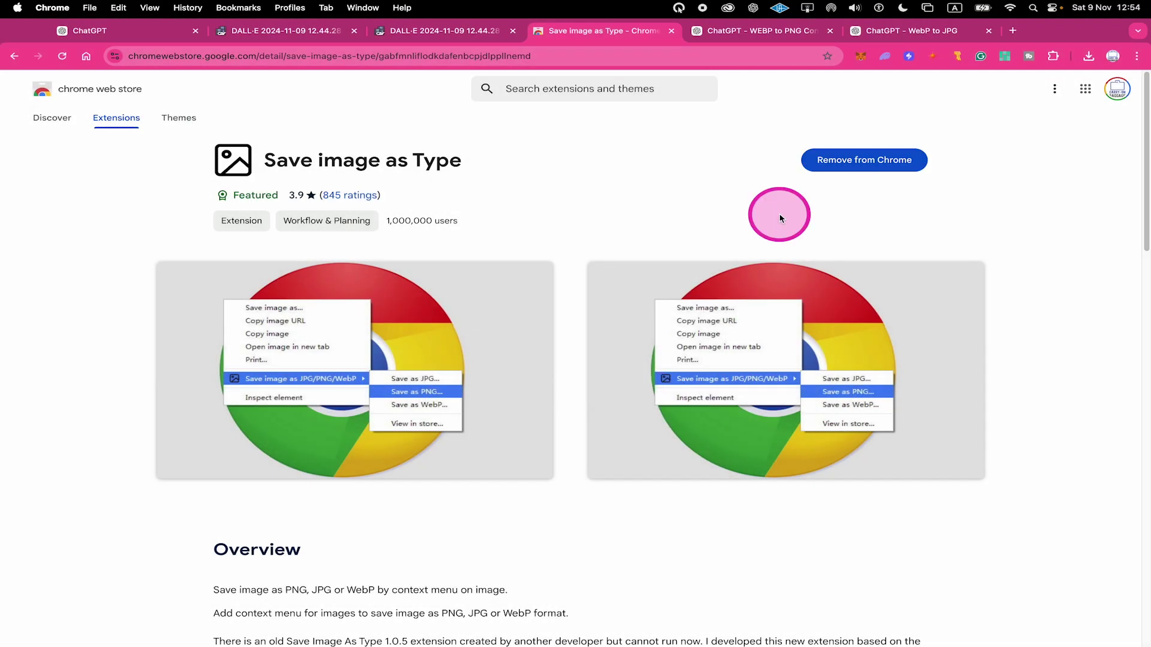
left_click(135, 34)
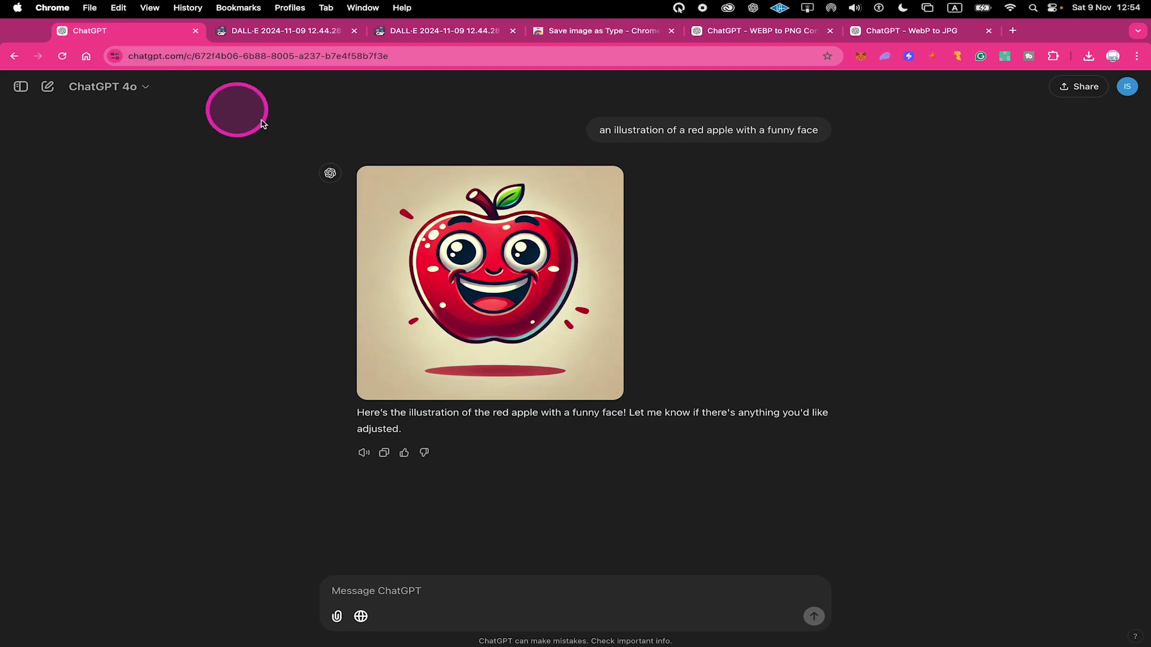
- Save the apple illustration as PNG through the Save image as Type context menu
right_click(474, 245)
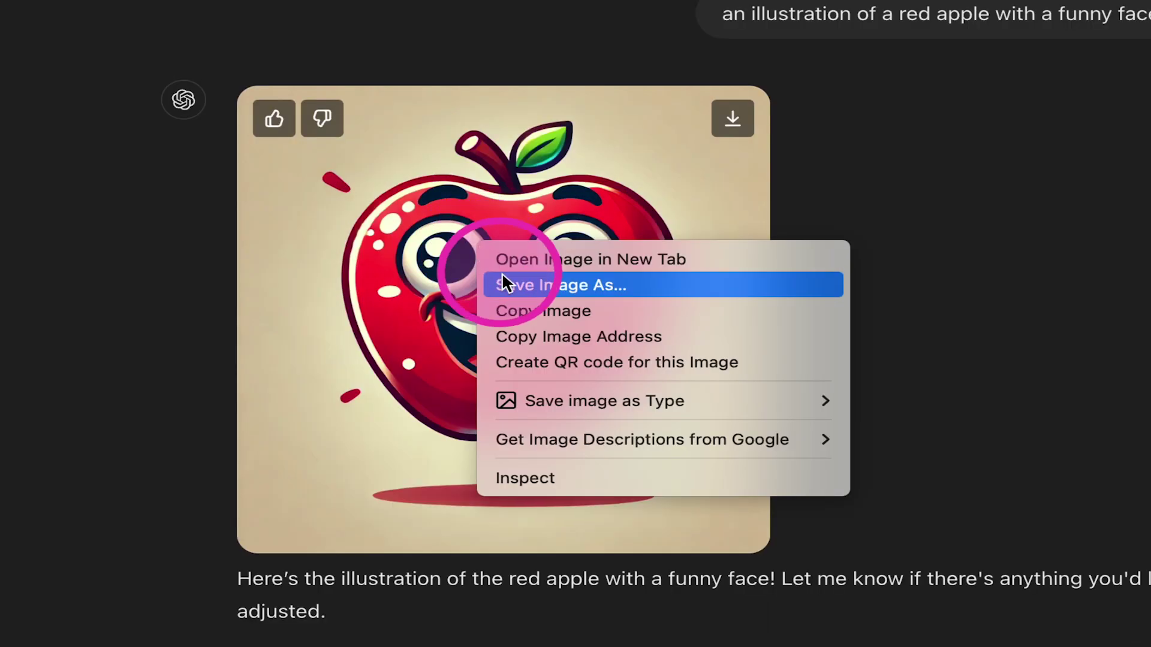
mouse_move(604, 401)
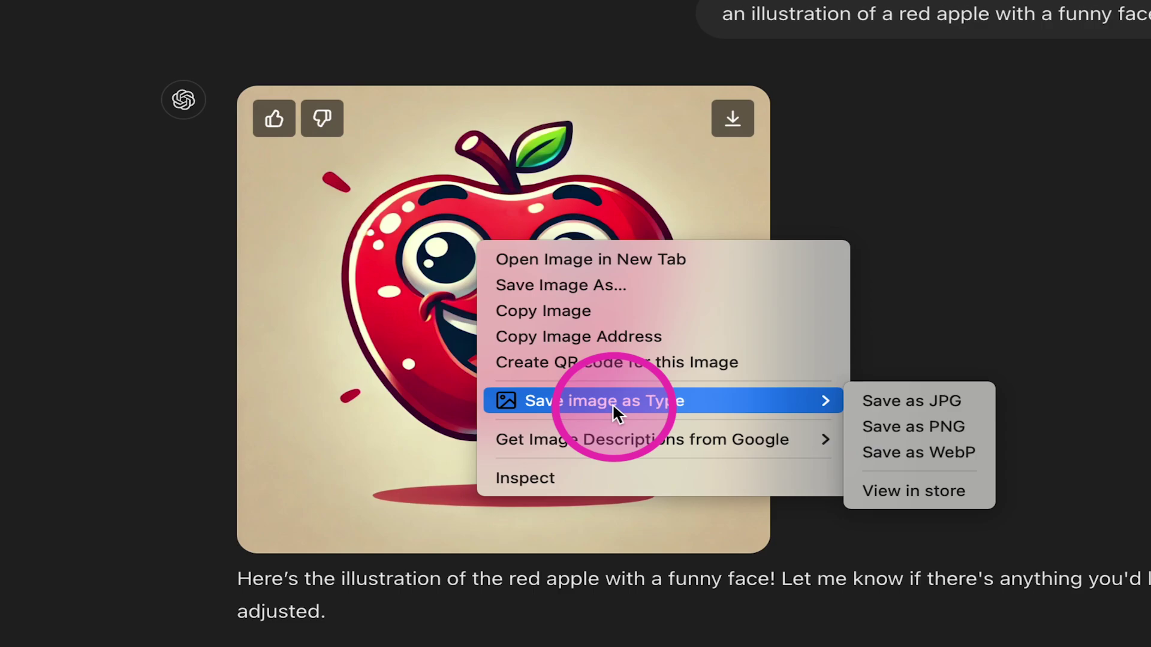
left_click(925, 428)
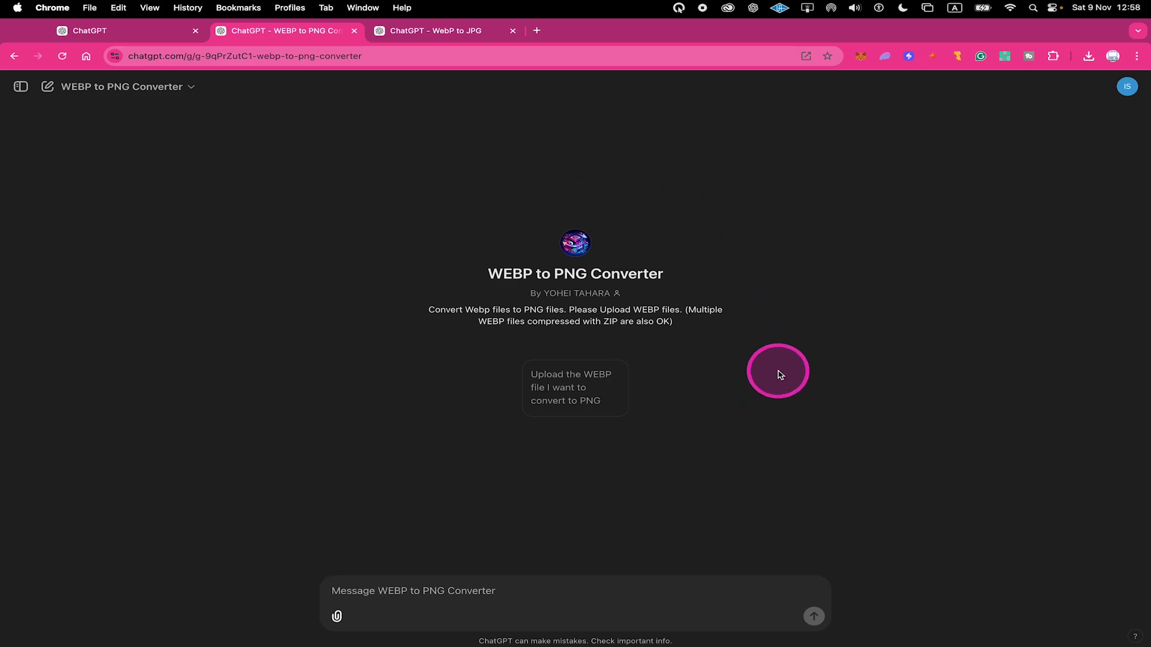
- Send the apple WebP file to the WEBP to PNG Converter and download converted_image.png
left_click(338, 616)
left_click(408, 586)
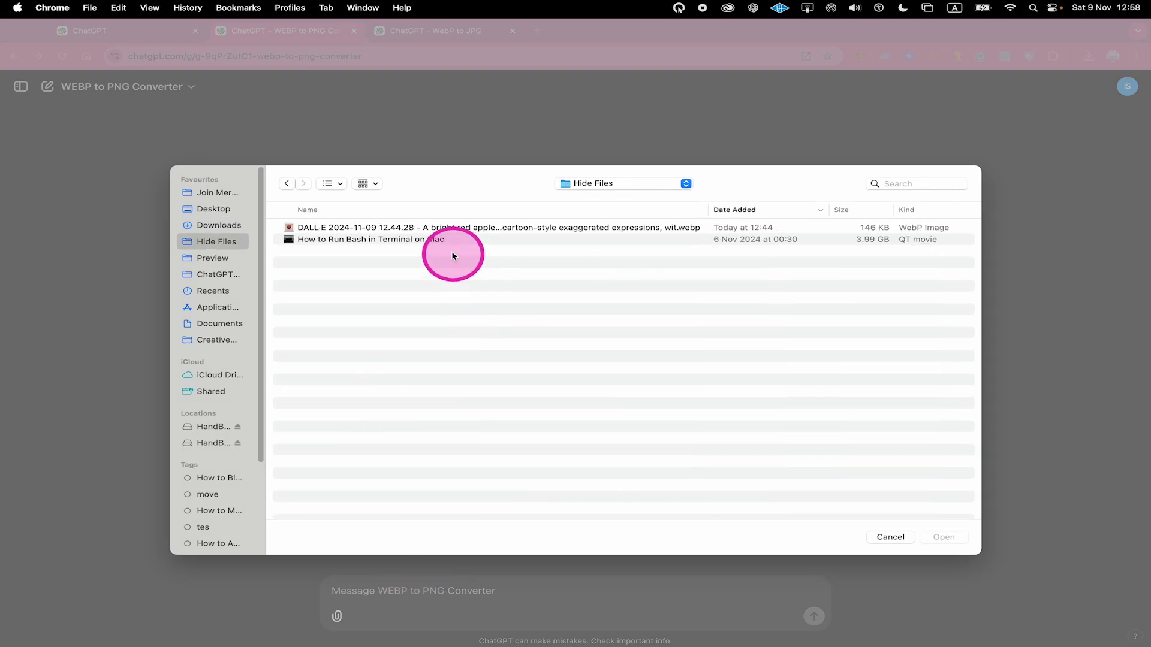
left_click(440, 229)
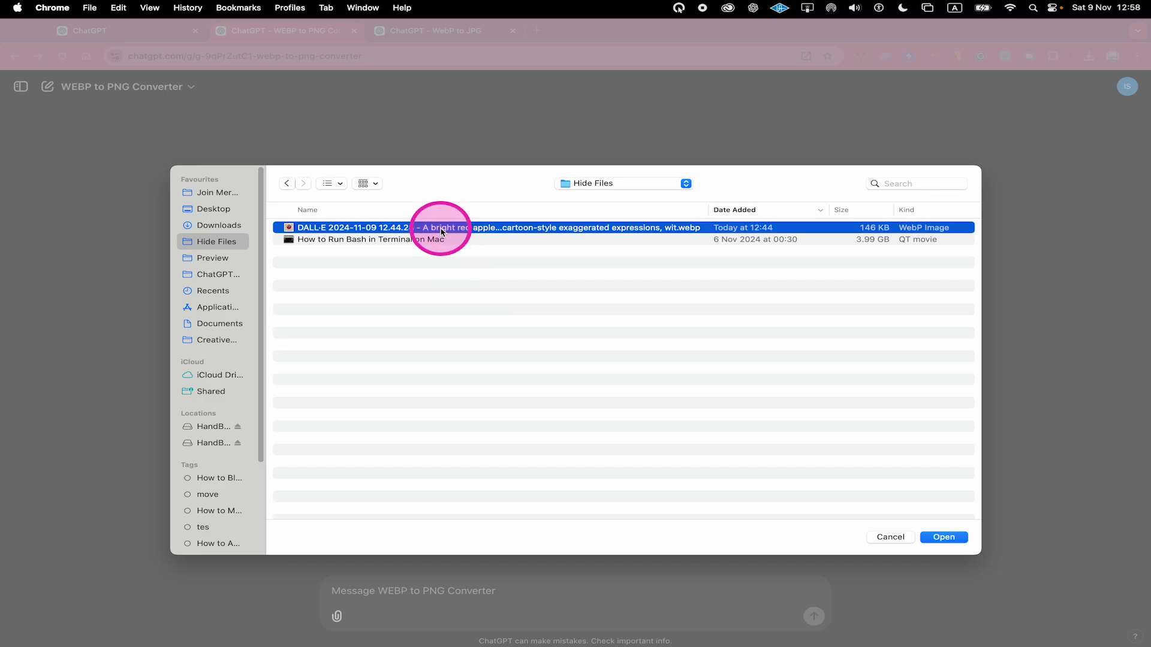
left_click(943, 537)
left_click(814, 617)
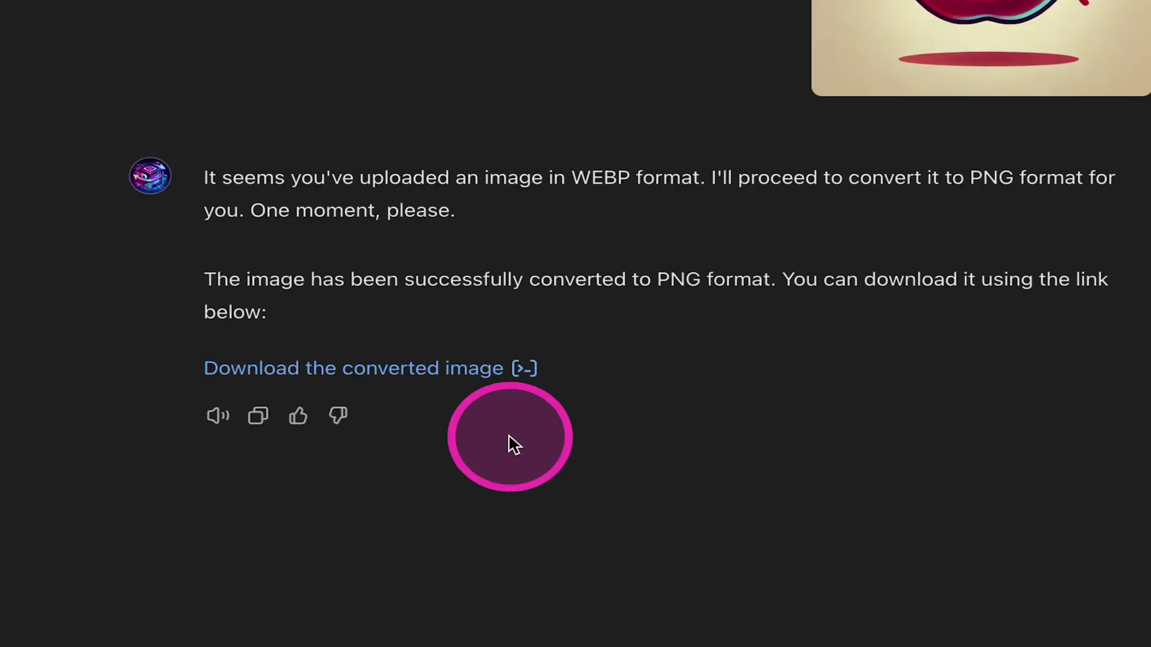
left_click(425, 379)
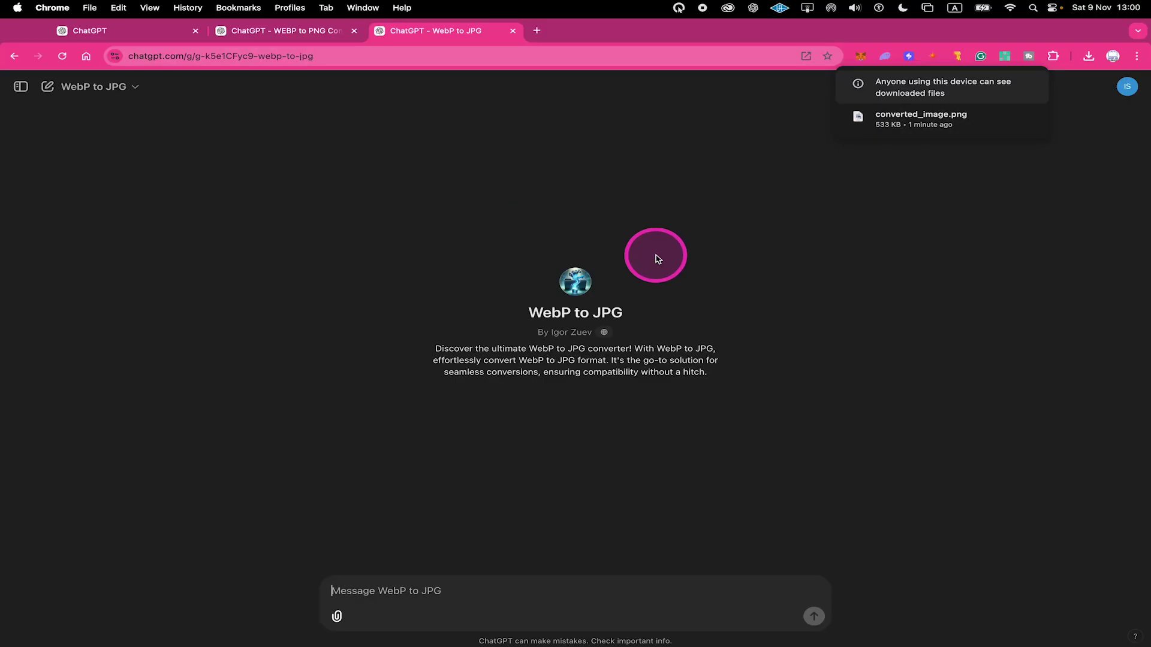
- Attach the apple WebP file and send it to the WebP to JPG GPT
left_click(337, 617)
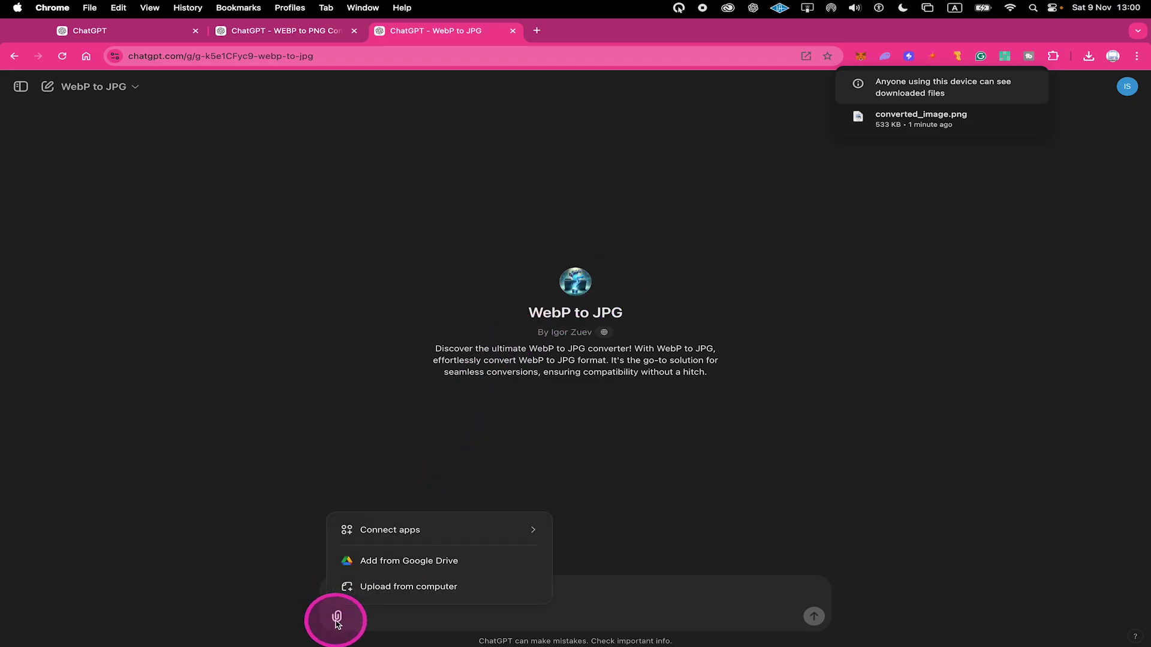
left_click(408, 588)
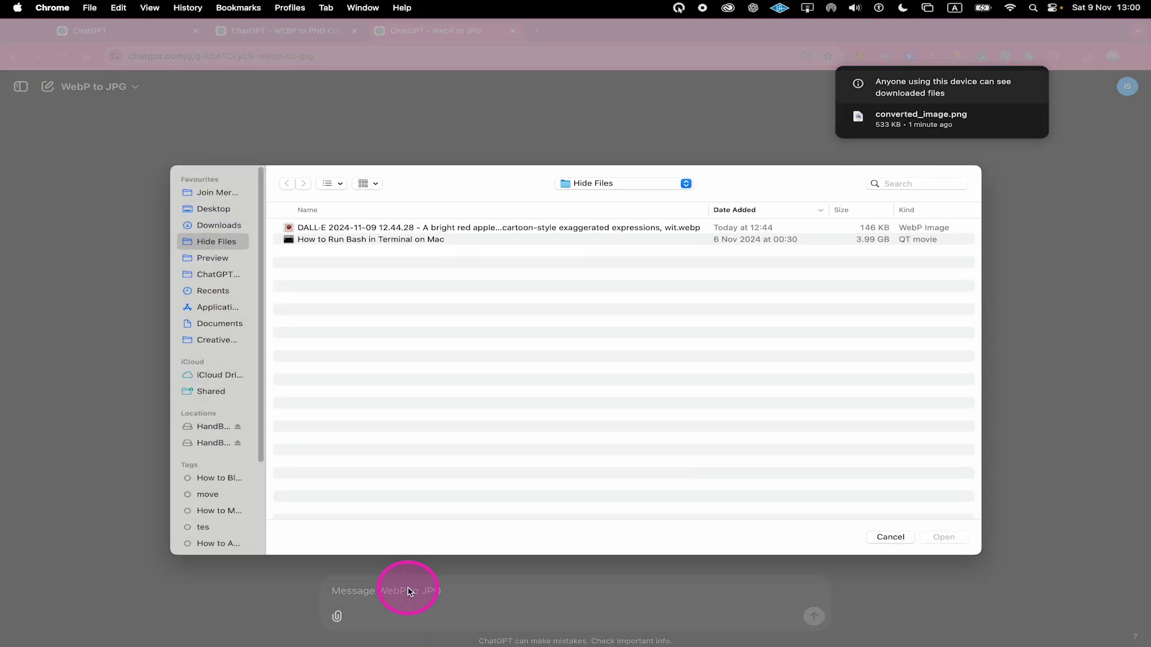
left_click(348, 227)
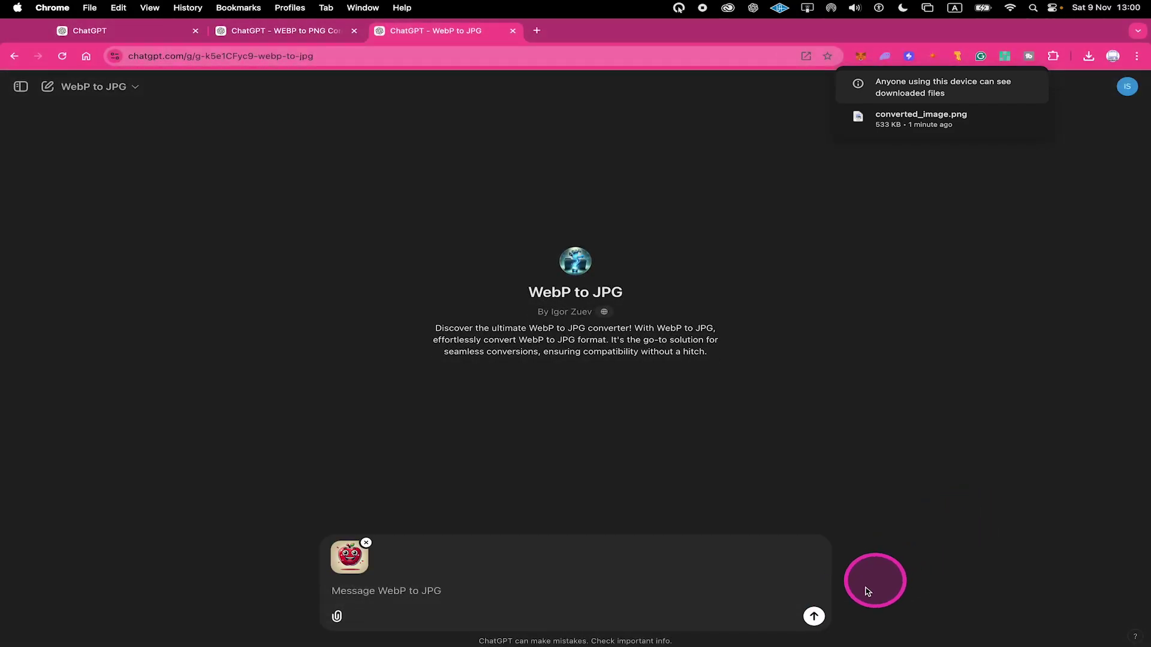
left_click(814, 616)
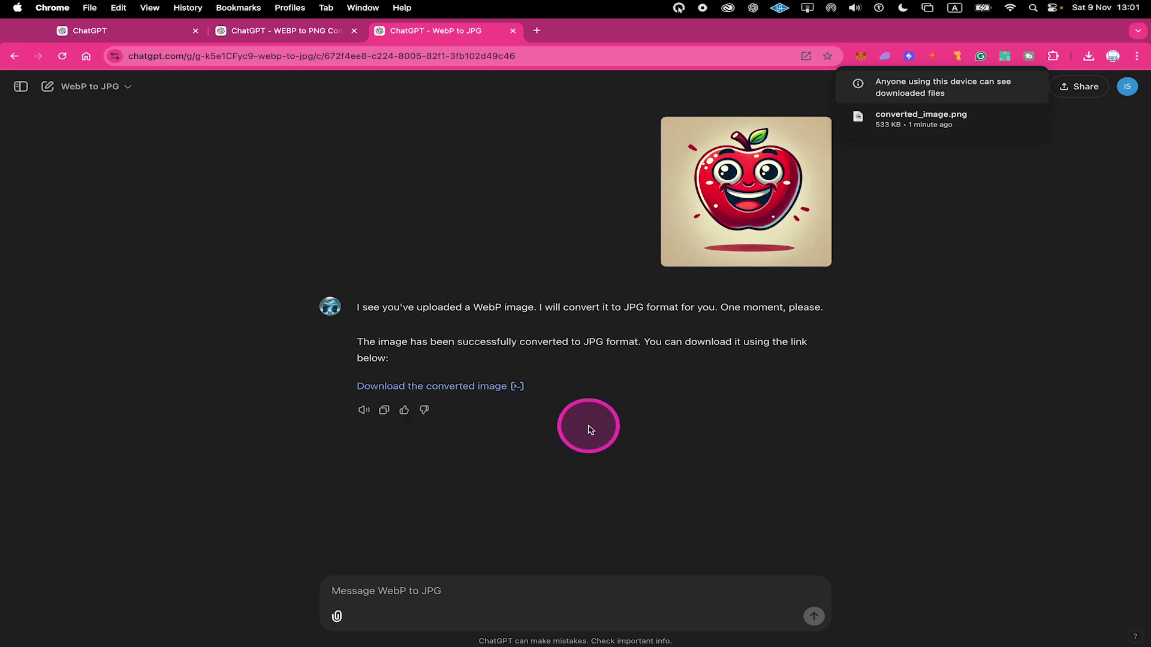
- Download converted_image.jpg and confirm it in Chrome's recent downloads list
left_click(450, 386)
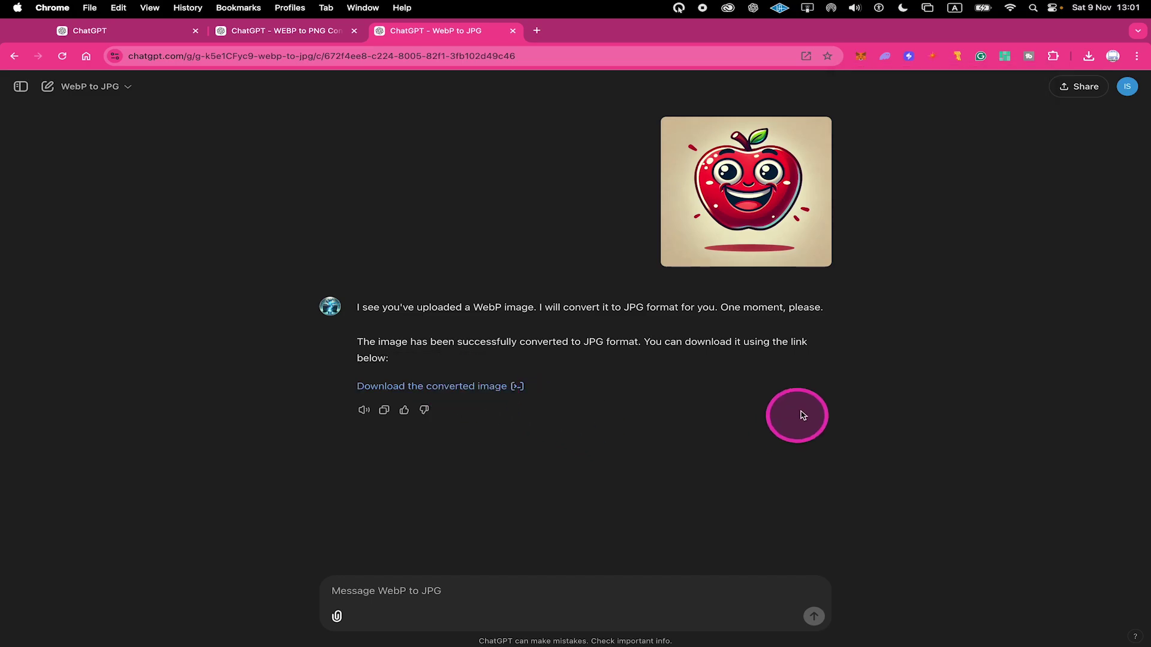
left_click(1087, 56)
mouse_move(970, 139)
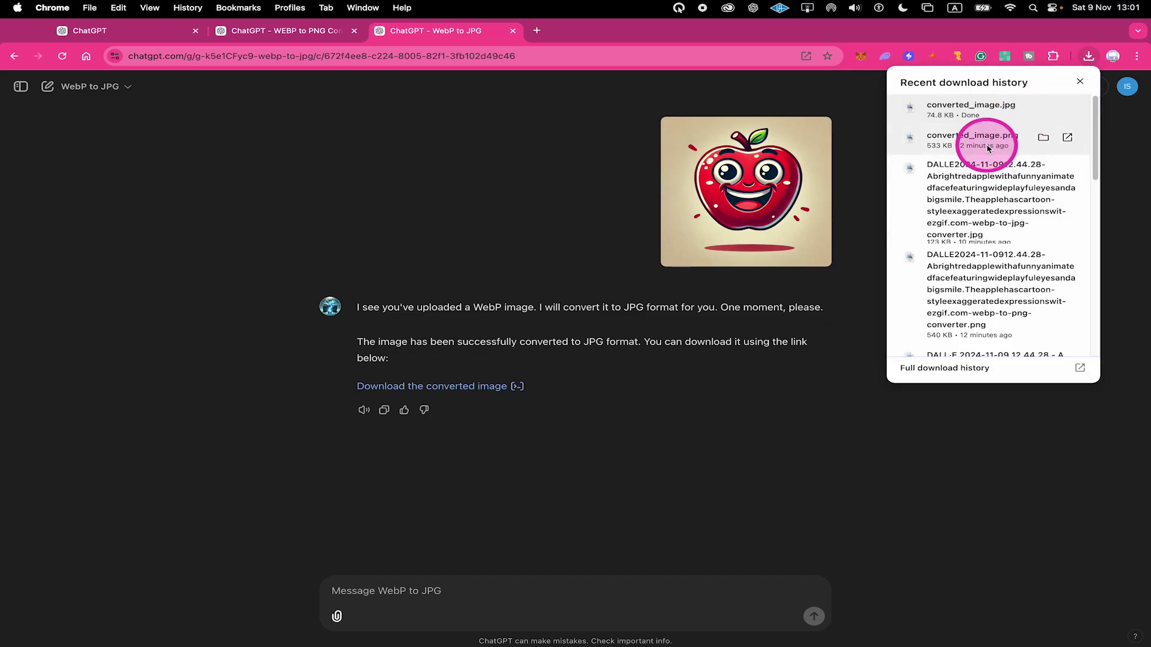
left_click(545, 188)
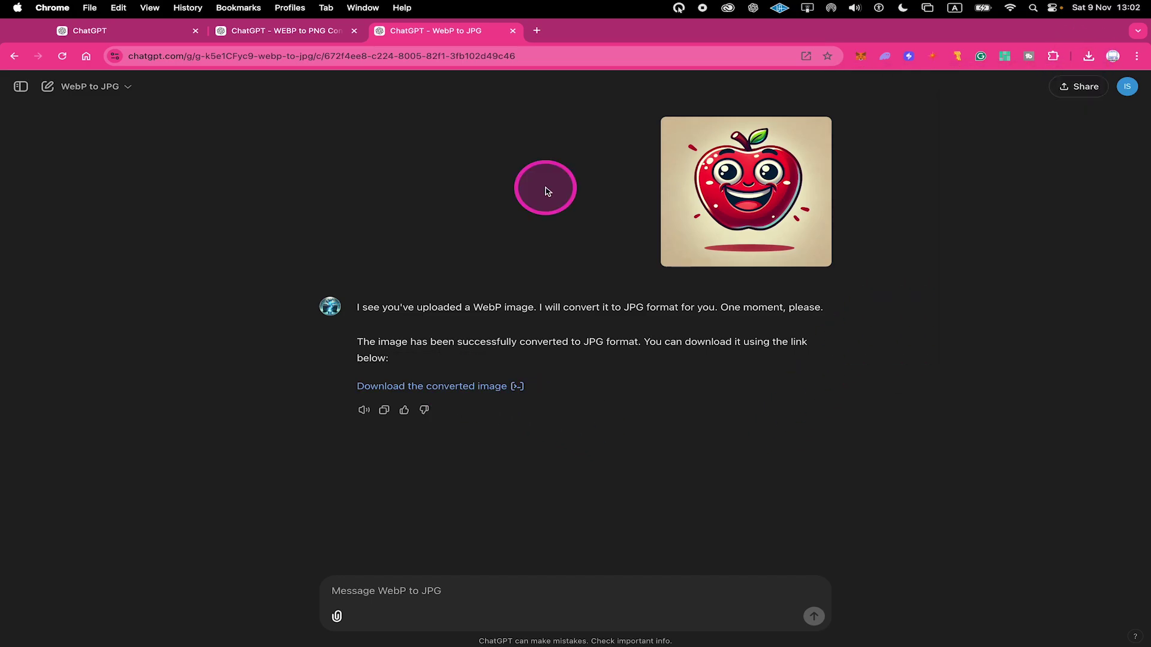